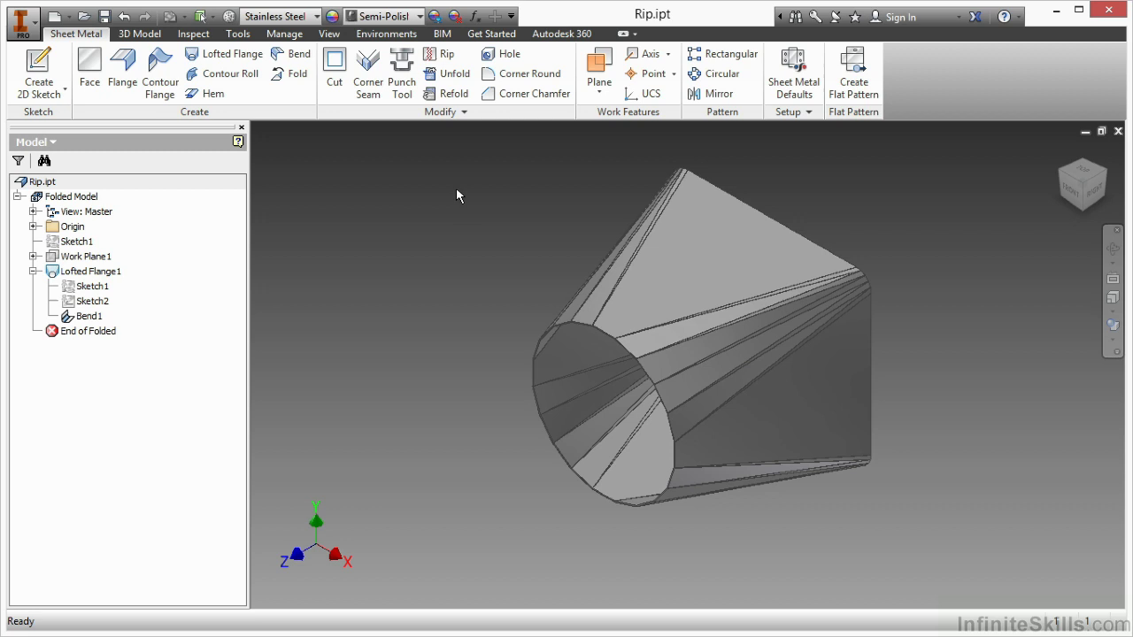
# - Start a Rip feature on the cone, move its dialog aside, and set the rip type to Face Extents
pyautogui.click(444, 56)
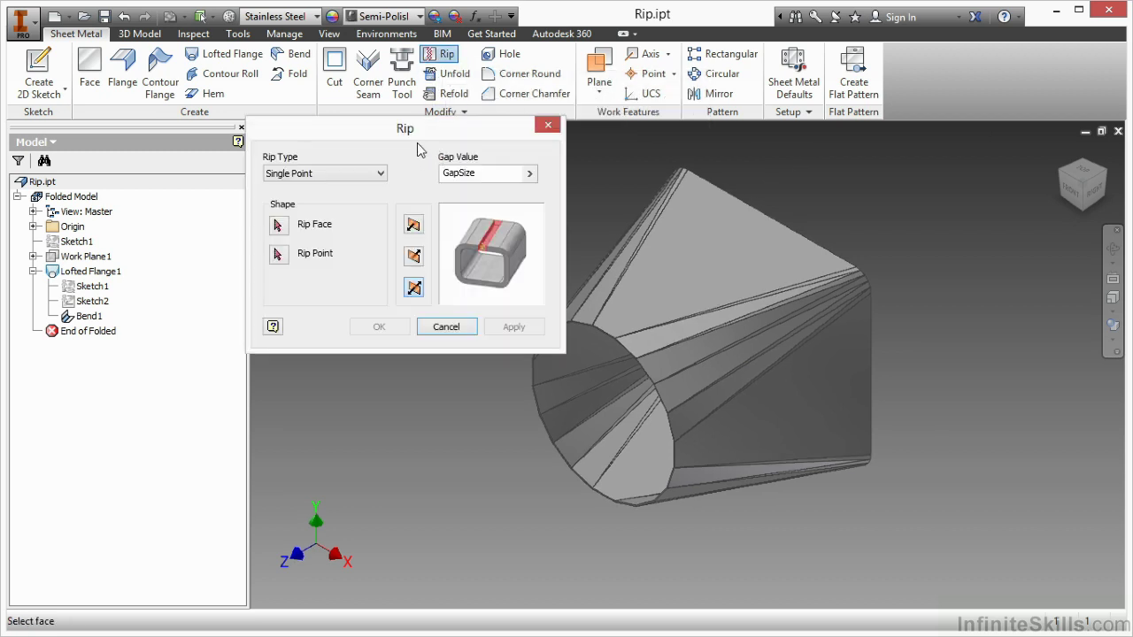
pyautogui.moveTo(417, 143); pyautogui.dragTo(307, 181)
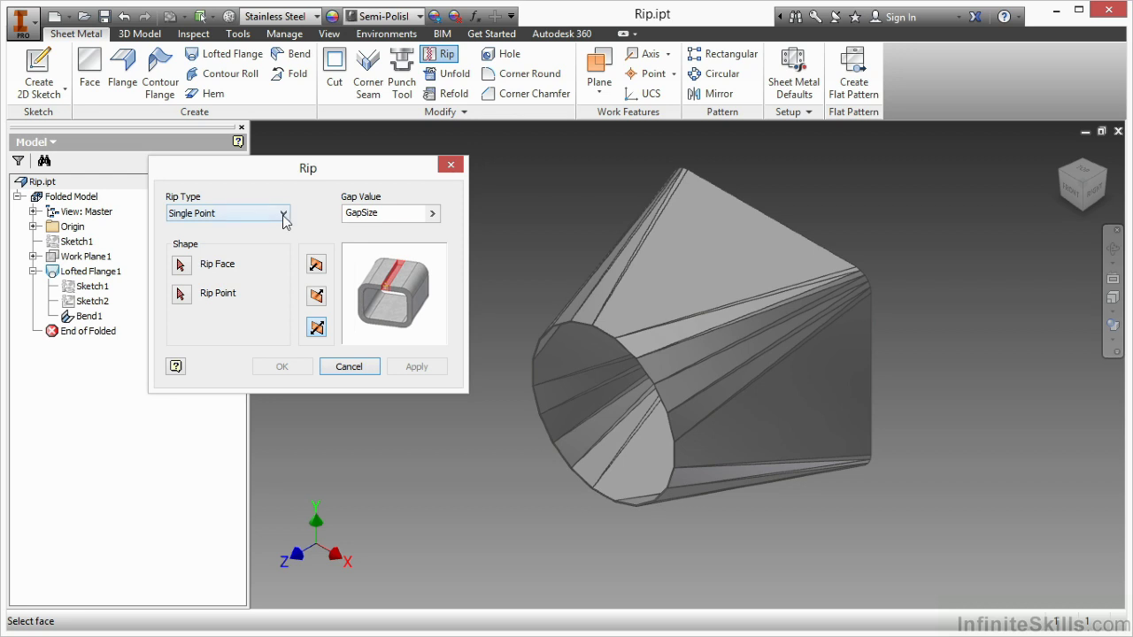
pyautogui.click(284, 215)
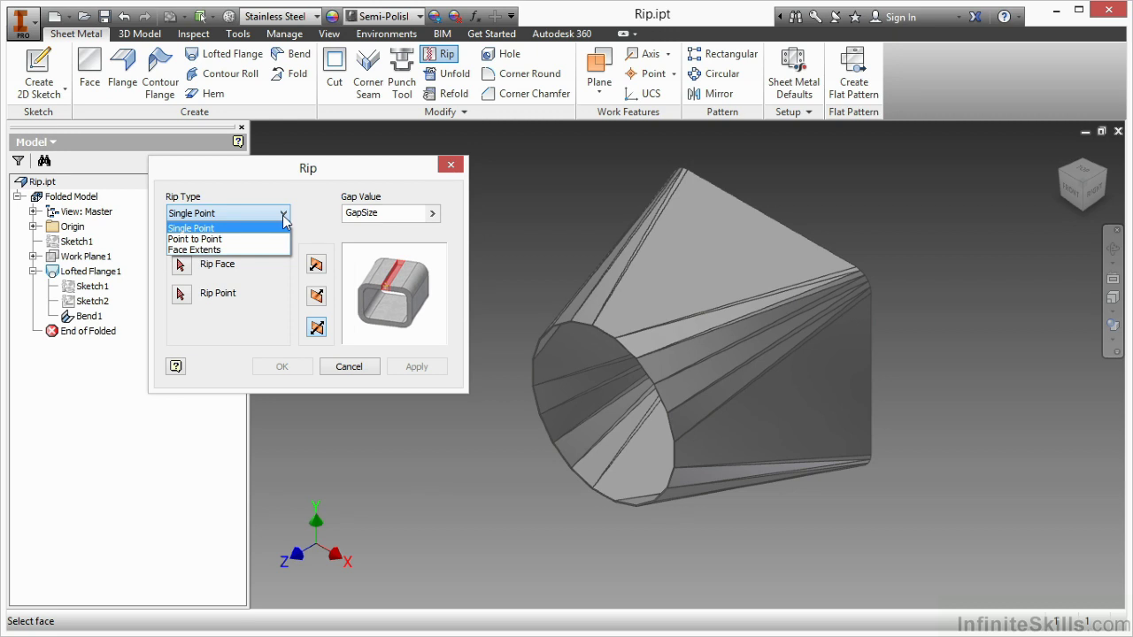
pyautogui.click(241, 249)
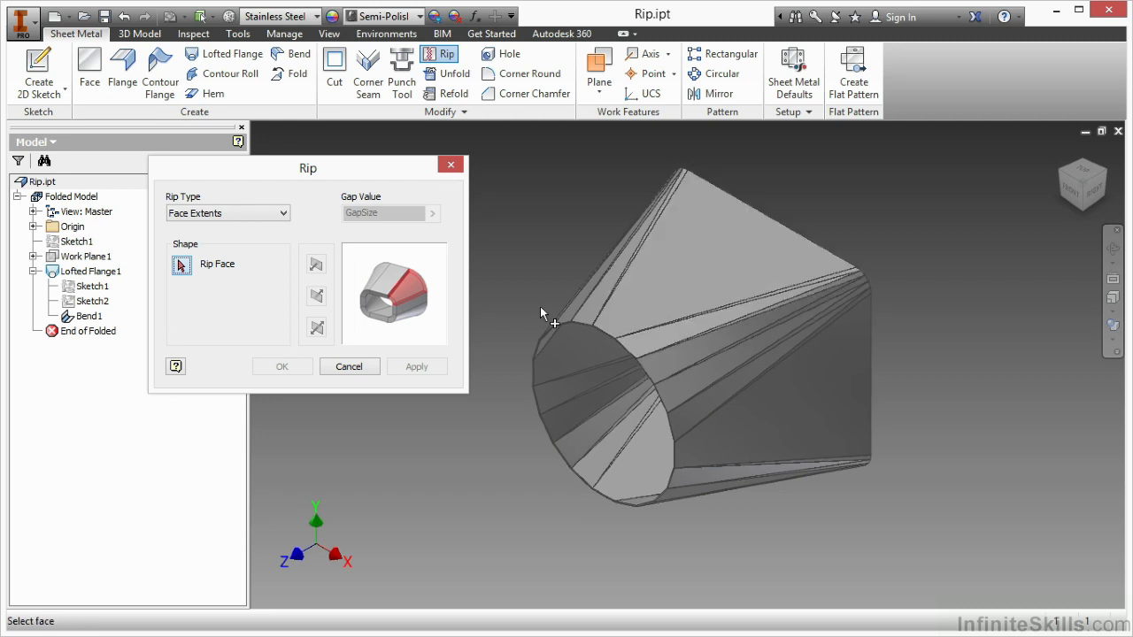
pyautogui.click(230, 212)
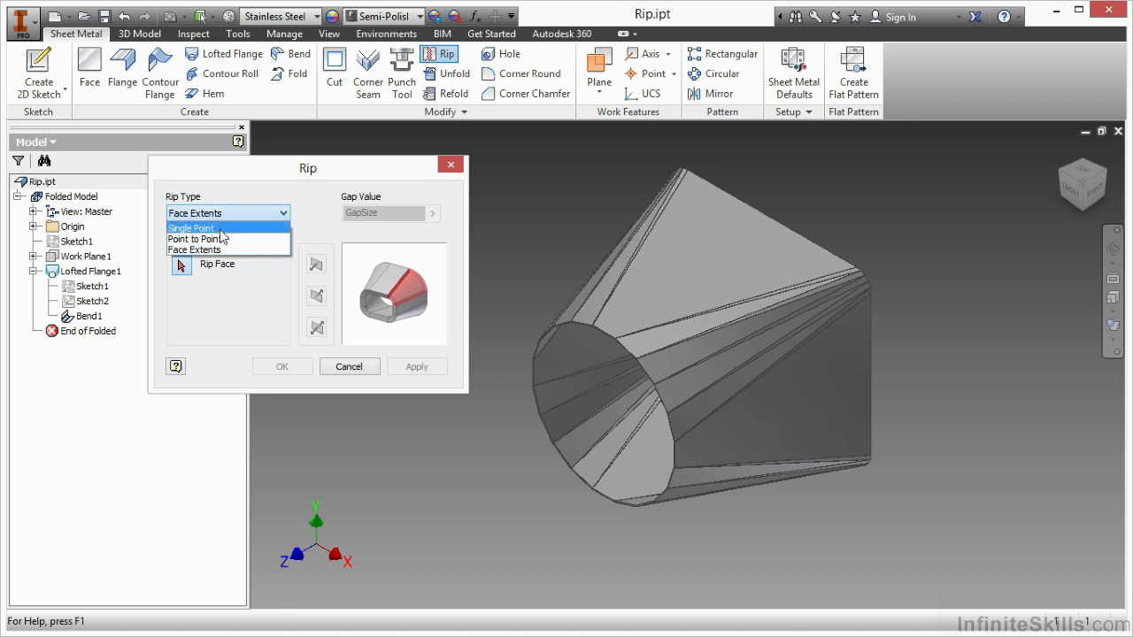
# - Switch the rip type to Point to Point and select the cone's large triangular face
pyautogui.click(221, 239)
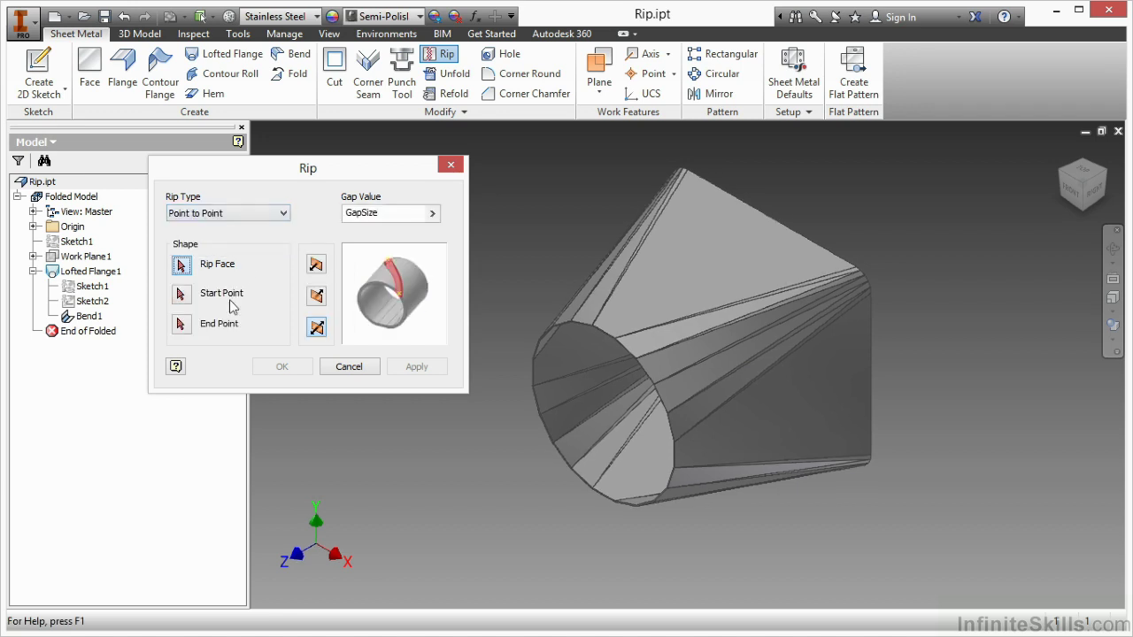
pyautogui.click(685, 346)
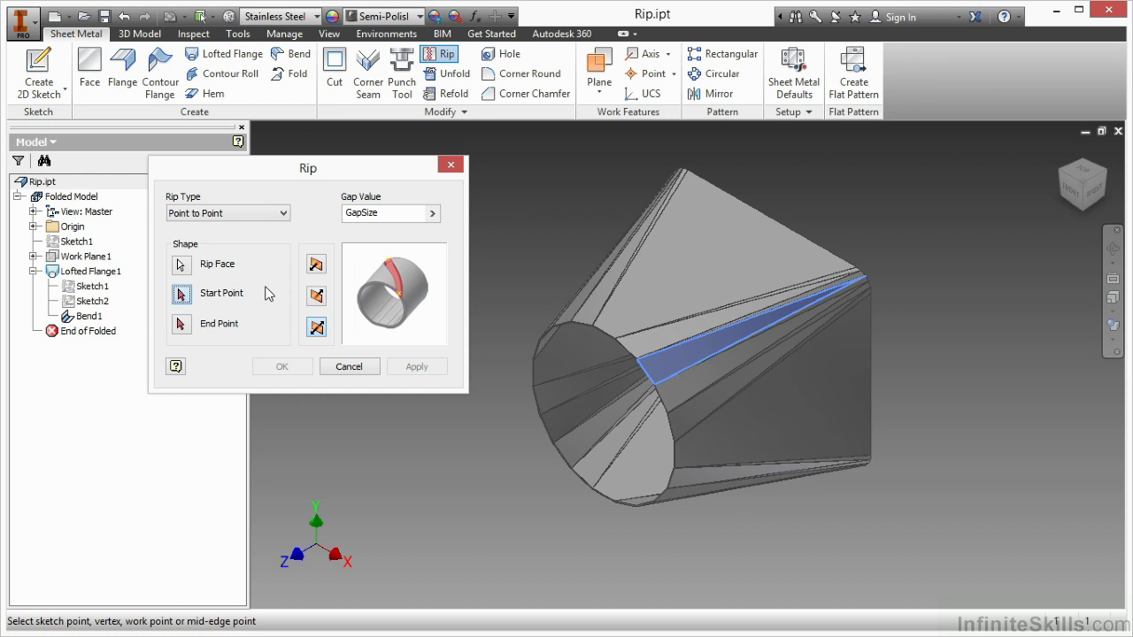
pyautogui.click(181, 265)
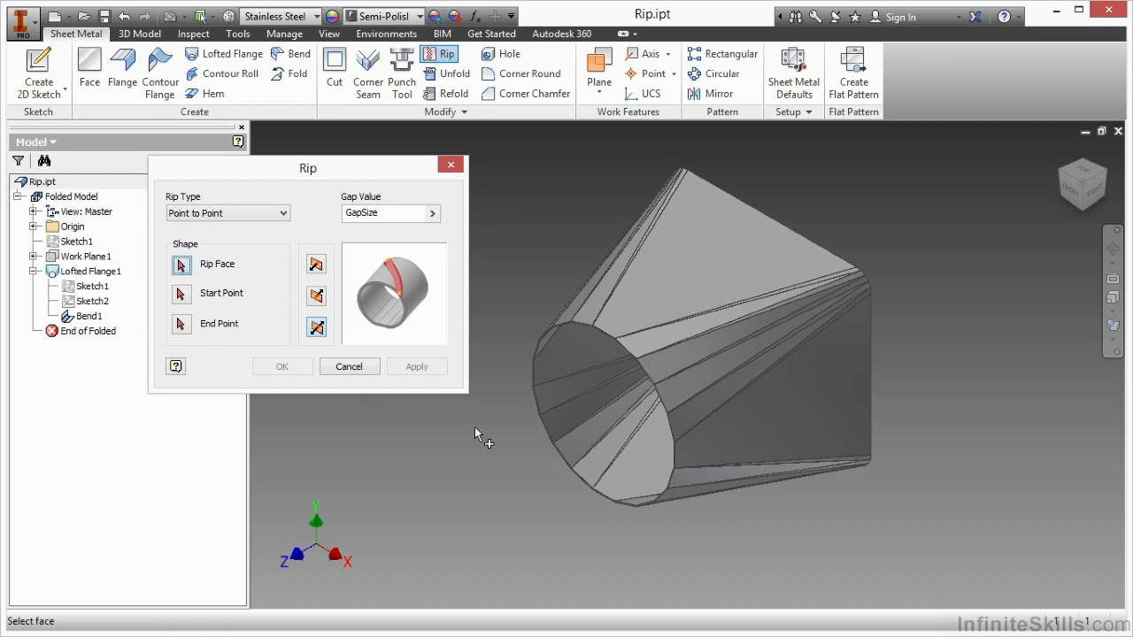
pyautogui.click(725, 437)
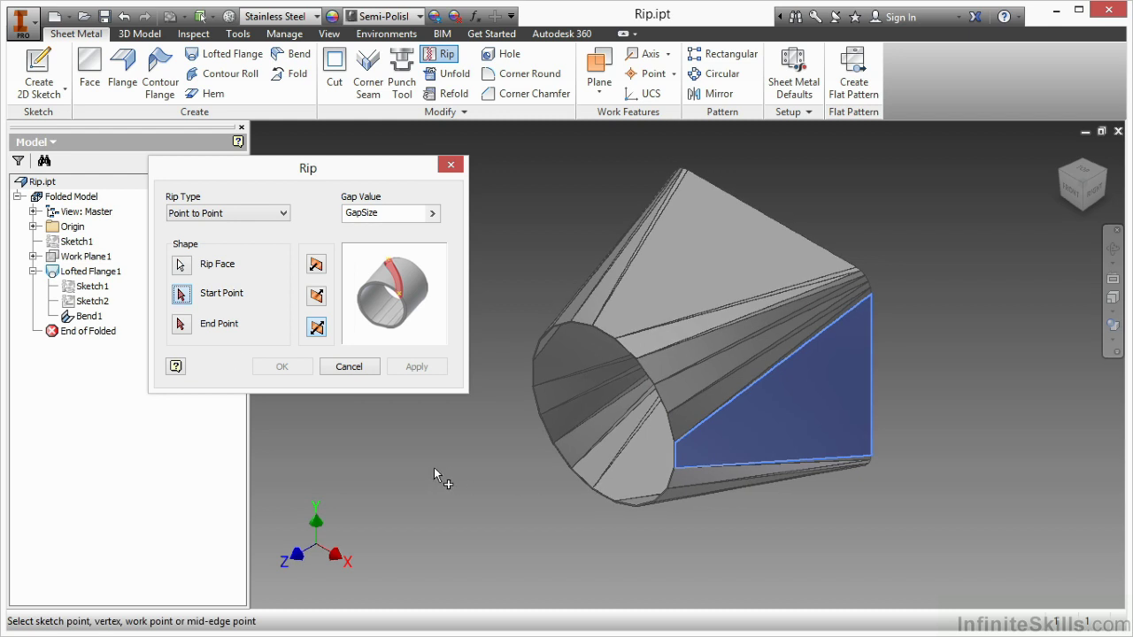
# - Run the rip from the narrow-end corner to the wide-end edge, then check the gap value
pyautogui.click(675, 457)
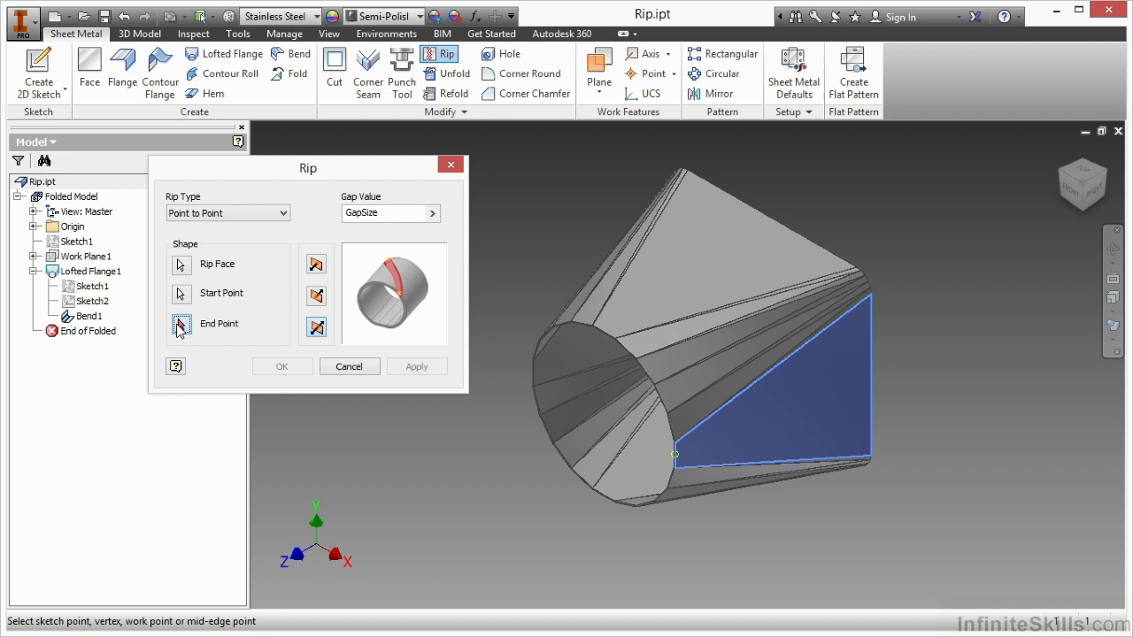
pyautogui.click(872, 374)
pyautogui.scroll(6, 708, 455)
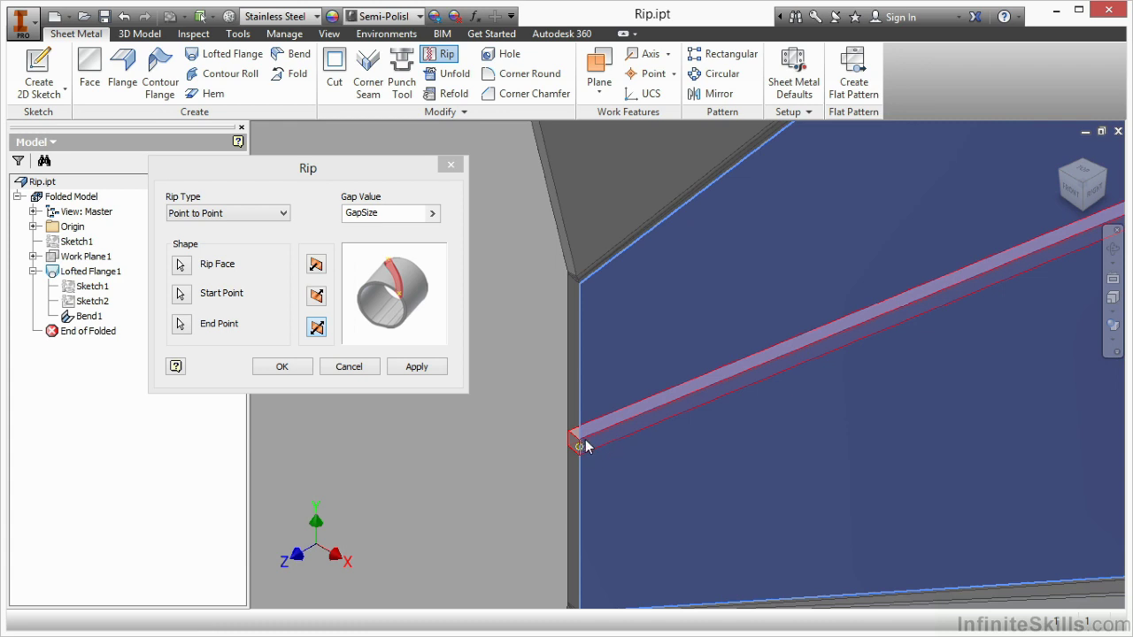
pyautogui.click(383, 212)
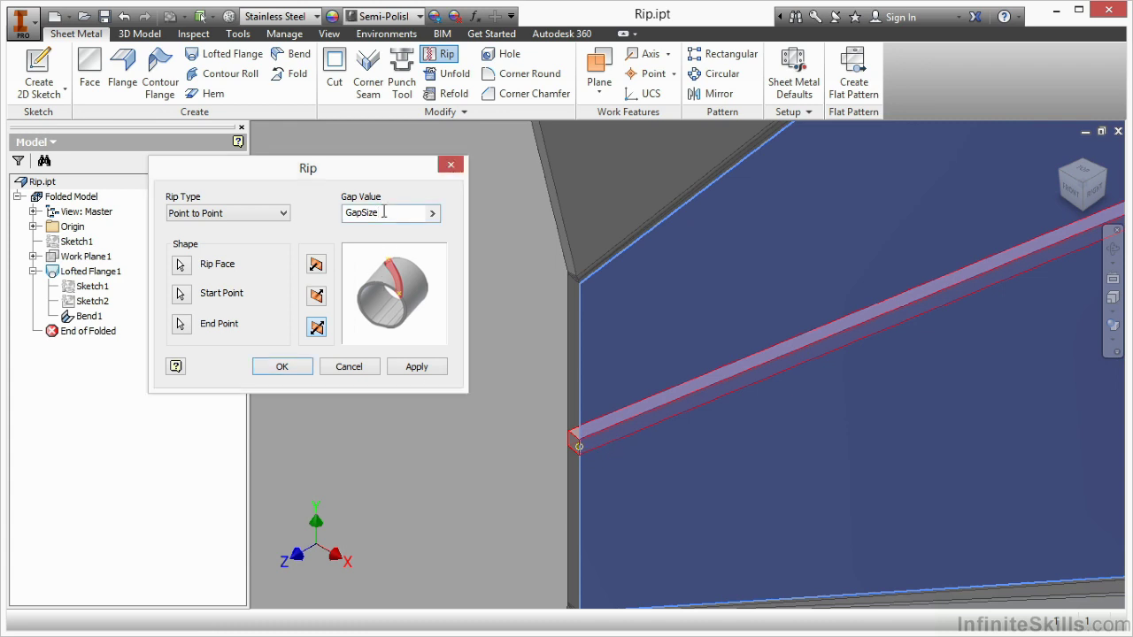
pyautogui.scroll(-5, 604, 463)
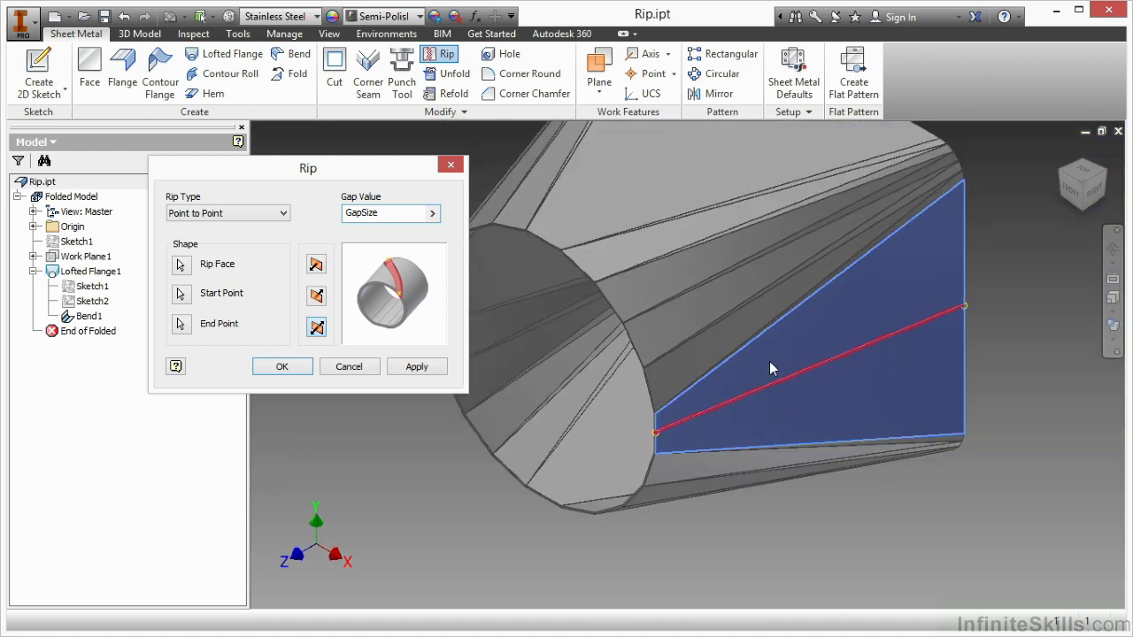
pyautogui.moveTo(770, 369); pyautogui.dragTo(723, 398, button='middle')
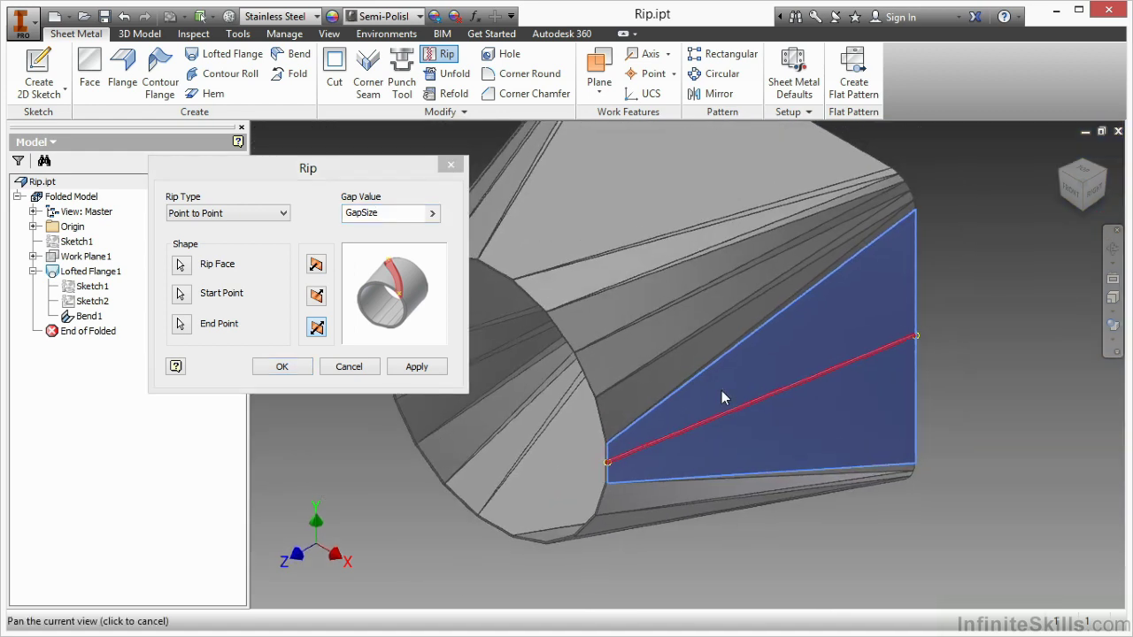
pyautogui.click(282, 368)
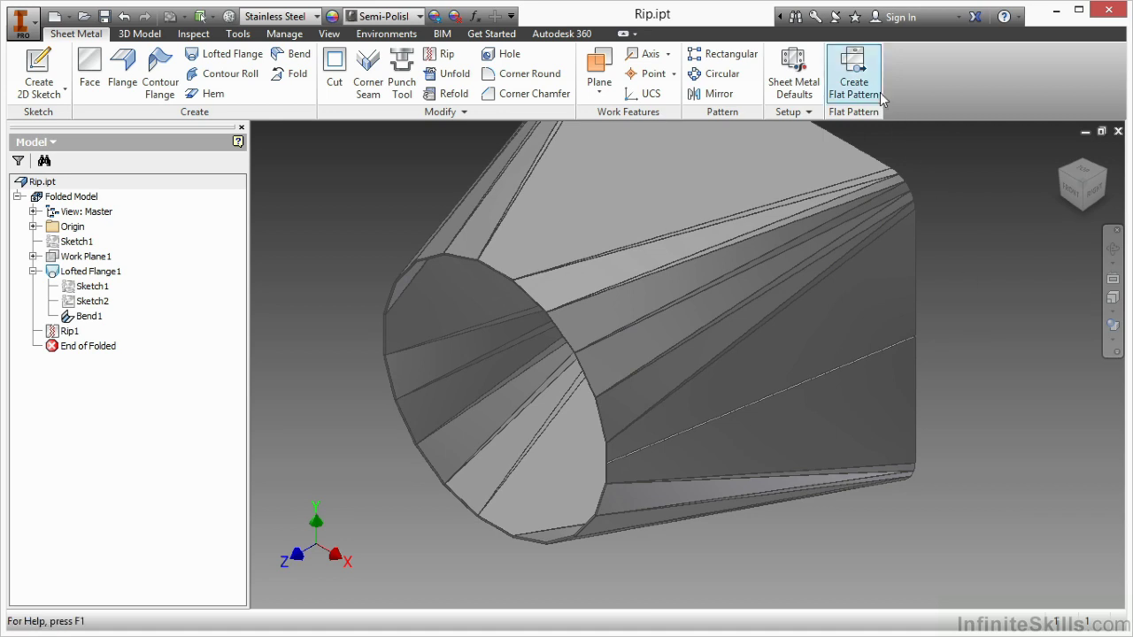
pyautogui.click(857, 77)
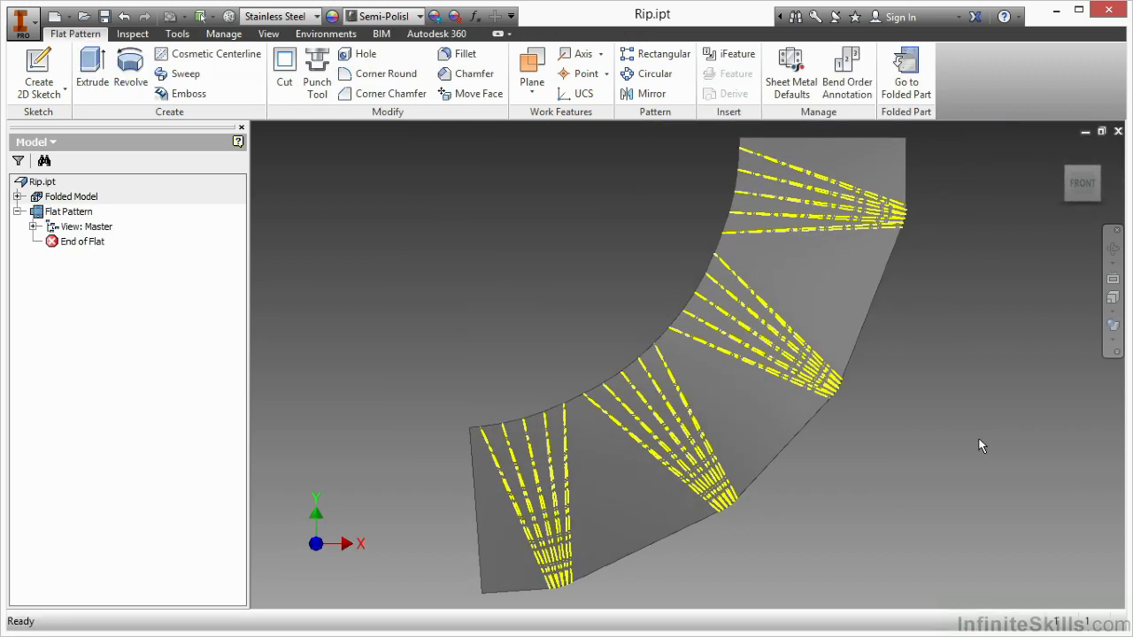
pyautogui.click(905, 73)
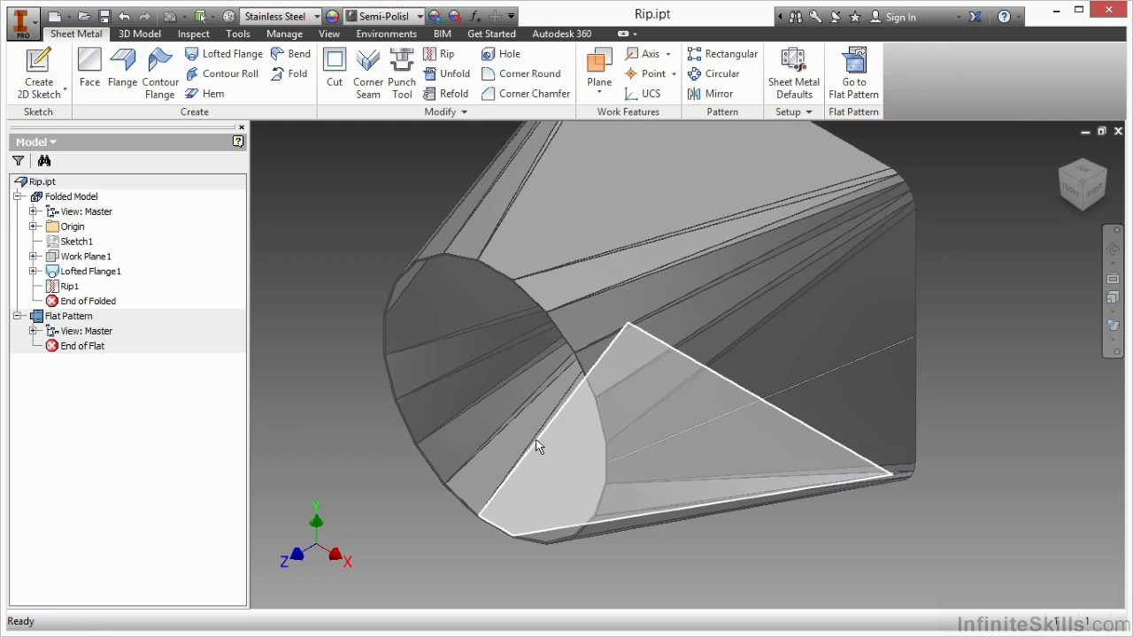
pyautogui.keyDown('shift'); pyautogui.moveTo(537, 445); pyautogui.dragTo(566, 354, button='middle'); pyautogui.keyUp('shift')
pyautogui.scroll(5, 563, 329)
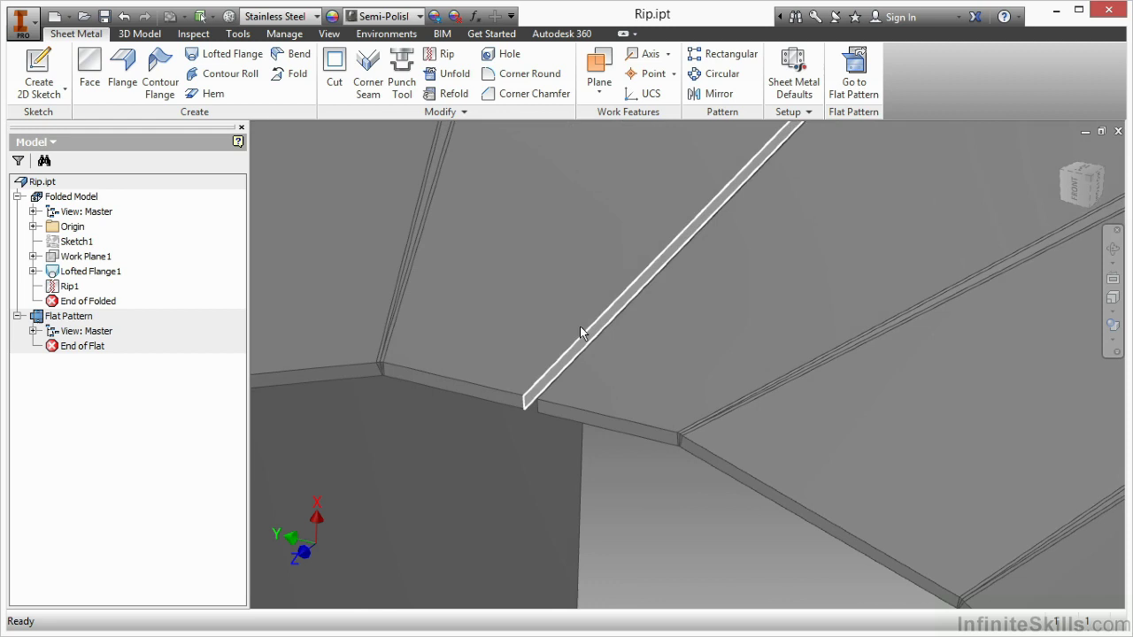
pyautogui.scroll(-3, 630, 400)
pyautogui.keyDown('shift'); pyautogui.moveTo(605, 445); pyautogui.dragTo(603, 454, button='middle'); pyautogui.keyUp('shift')
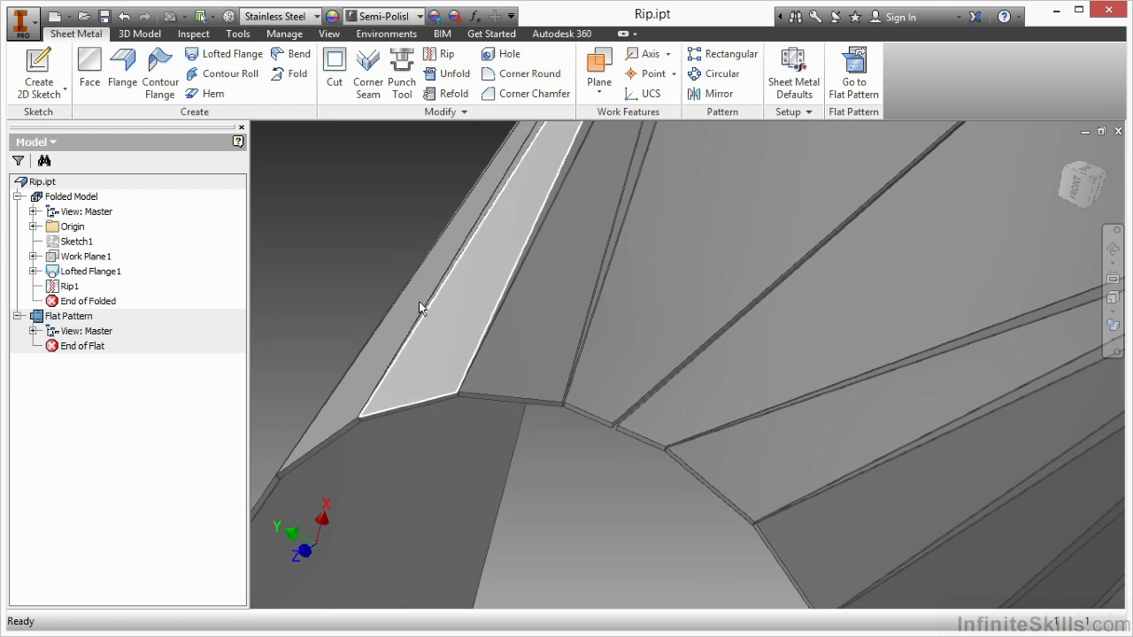
# - Add a flange on the rip edge with angle 0, Old Method, and 10 mm height
pyautogui.click(133, 82)
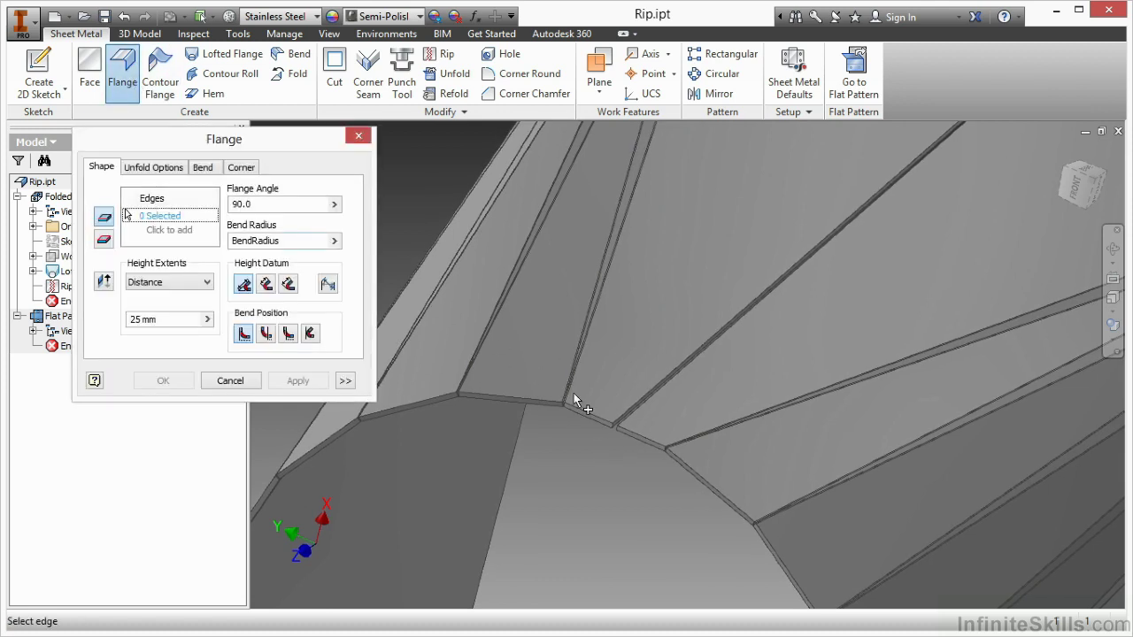
pyautogui.click(640, 409)
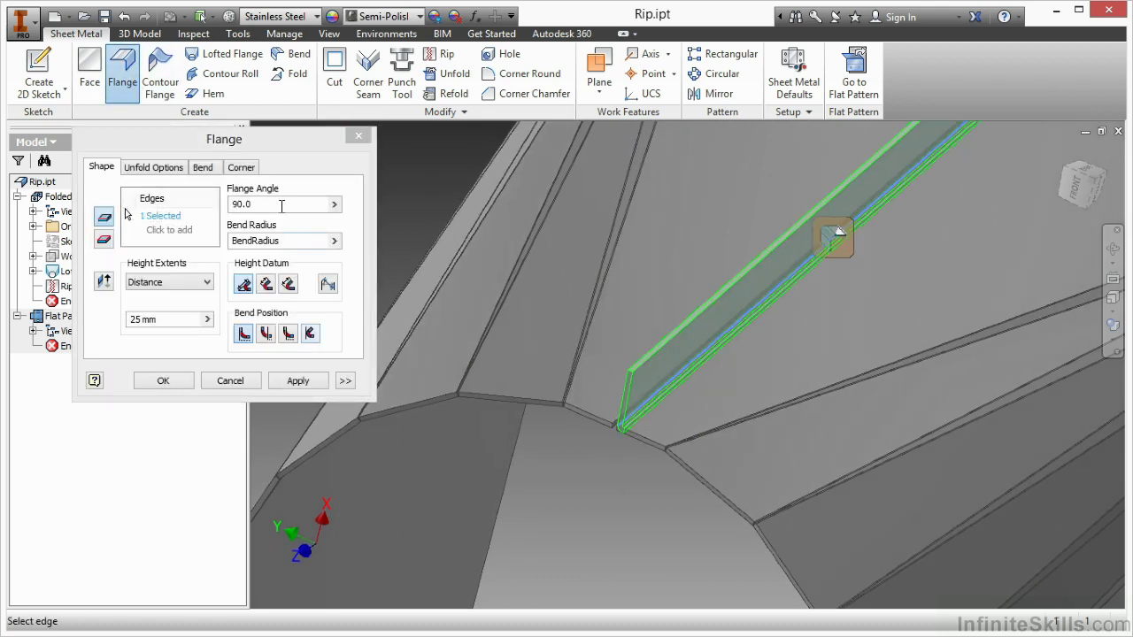
pyautogui.write('0')
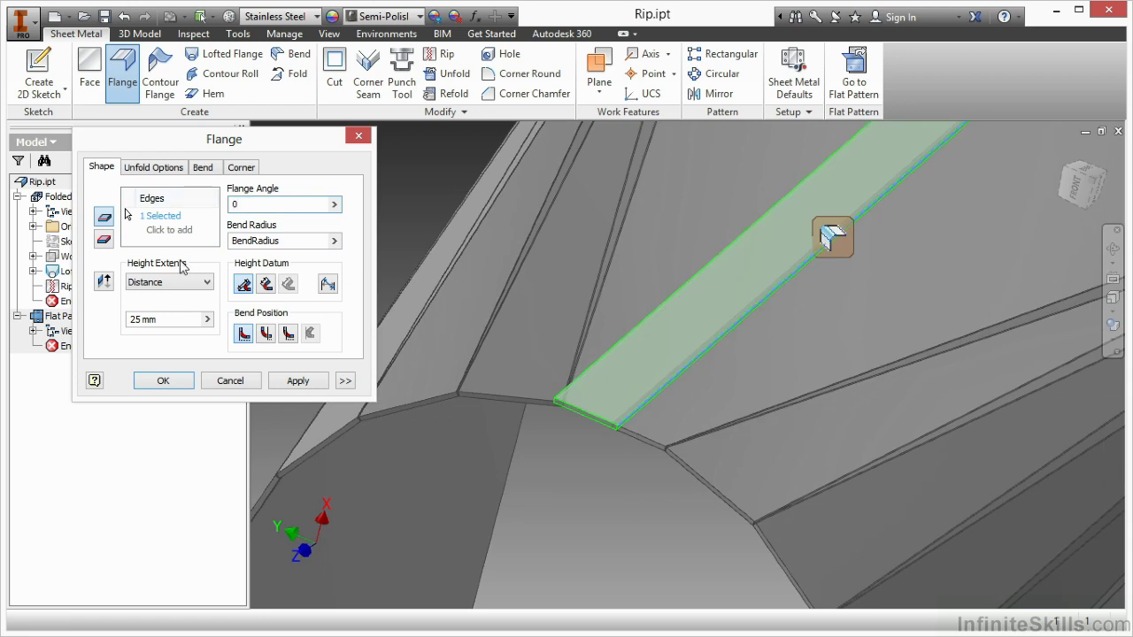
pyautogui.click(345, 381)
pyautogui.click(256, 427)
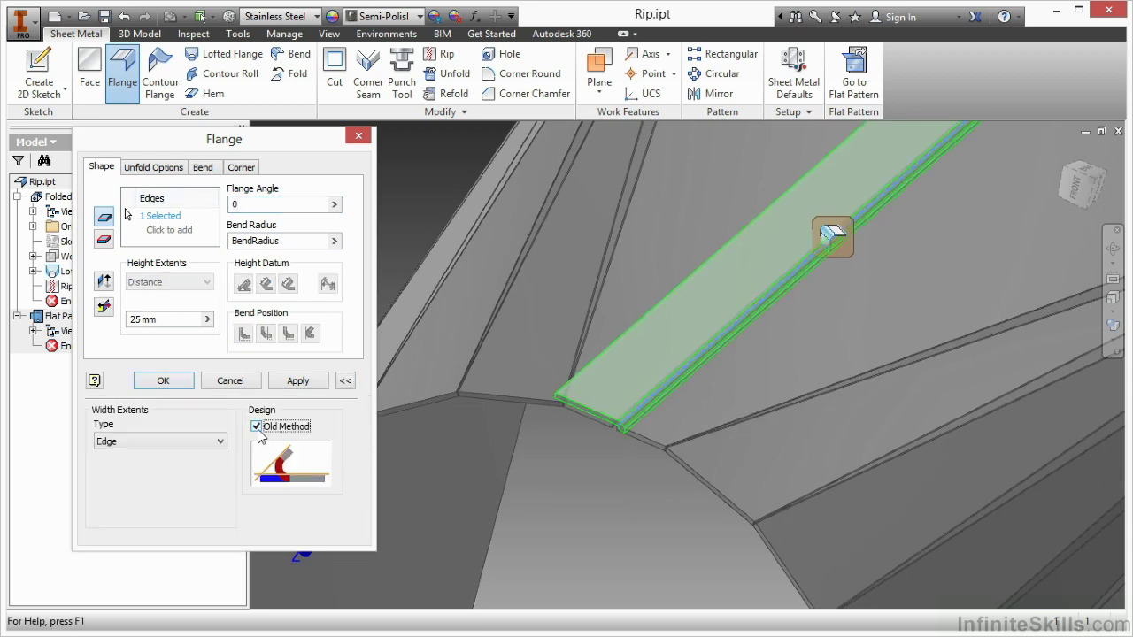
pyautogui.scroll(2, 617, 442)
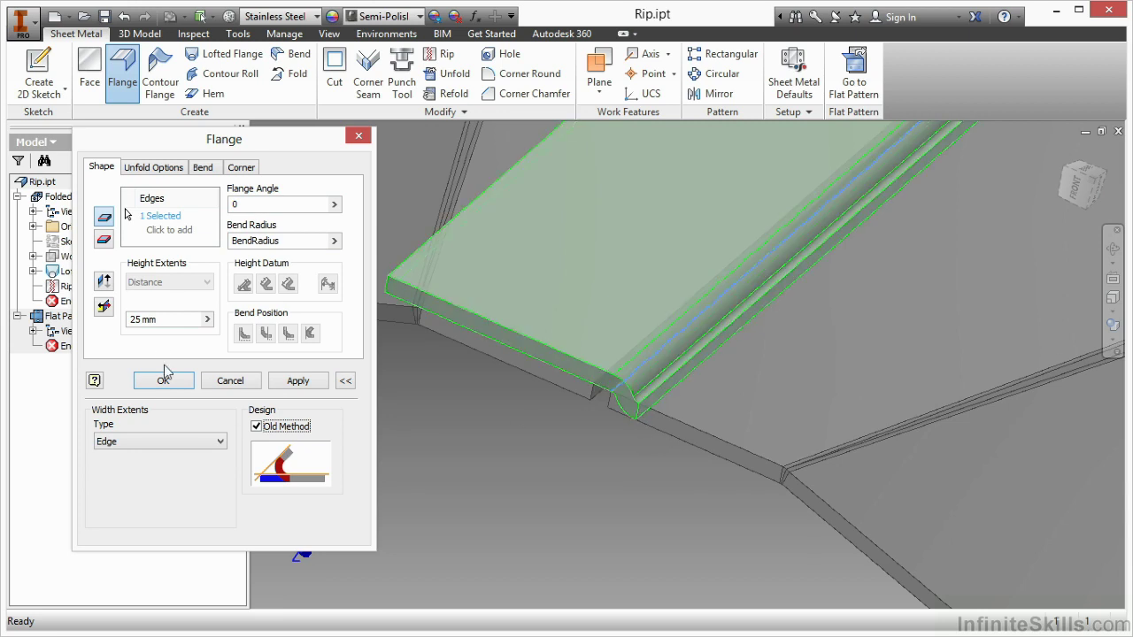
pyautogui.click(168, 320)
pyautogui.moveTo(167, 320); pyautogui.dragTo(123, 322)
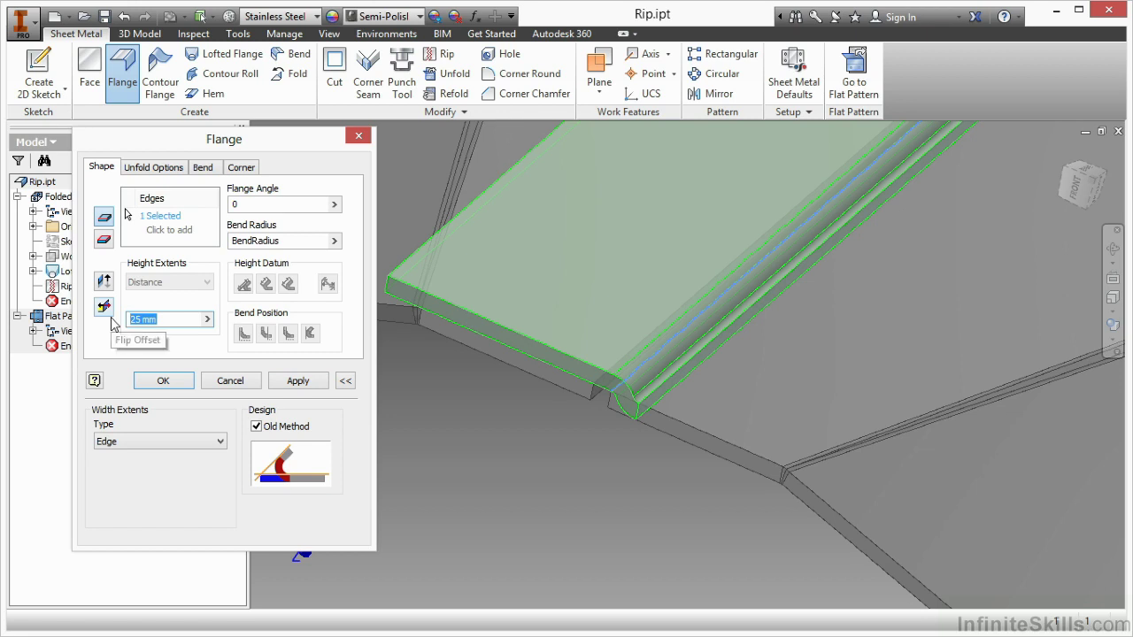
pyautogui.write('10')
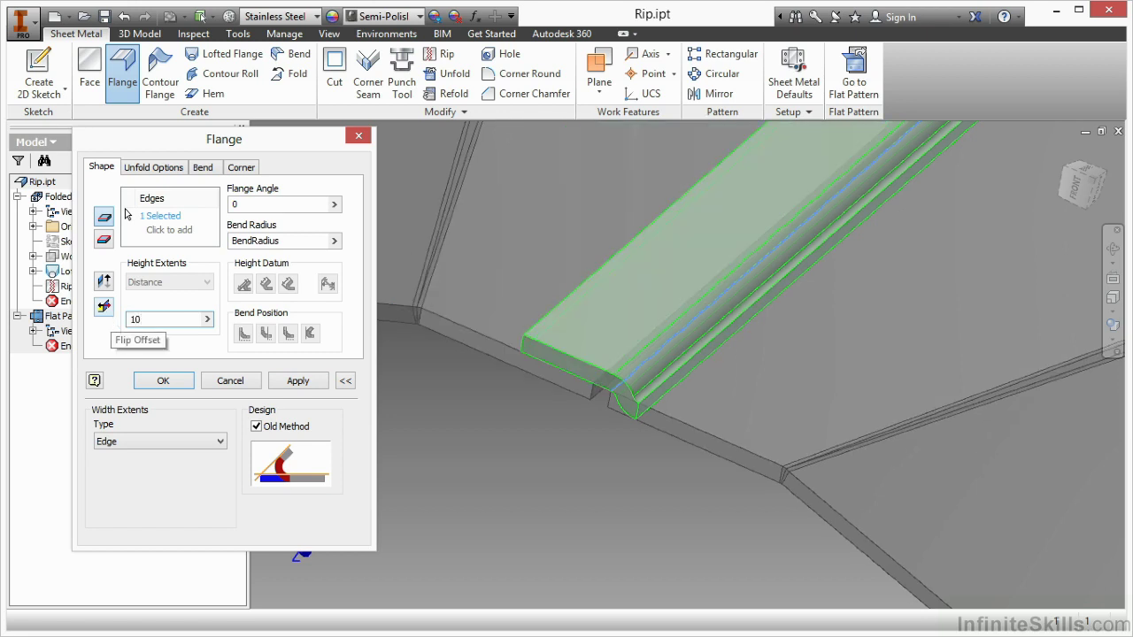
pyautogui.click(163, 381)
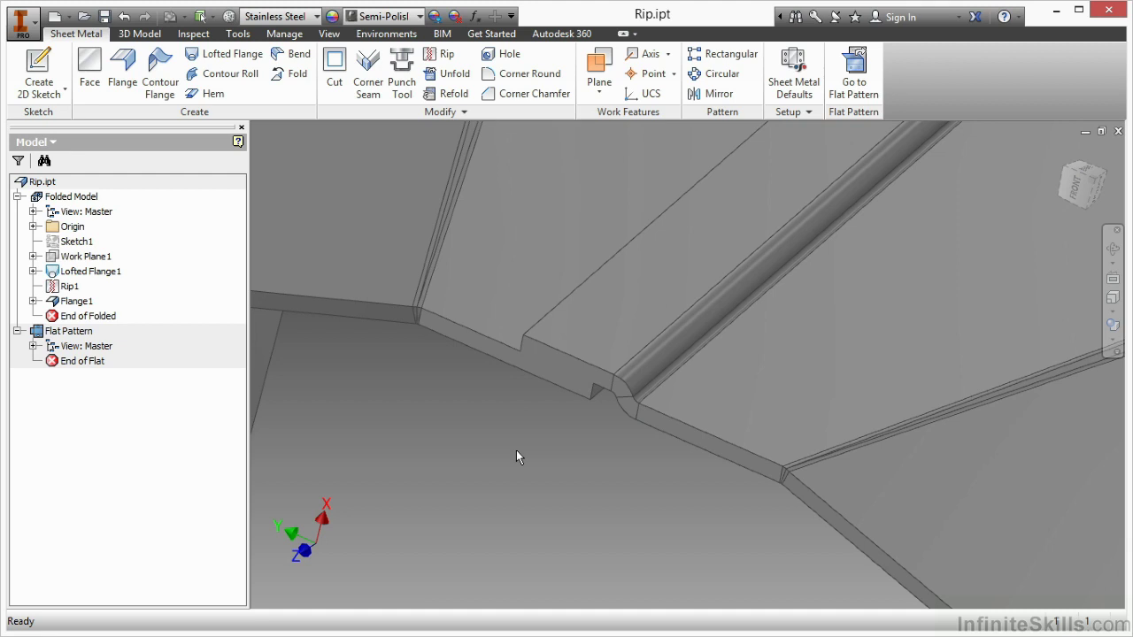
pyautogui.scroll(5, 567, 396)
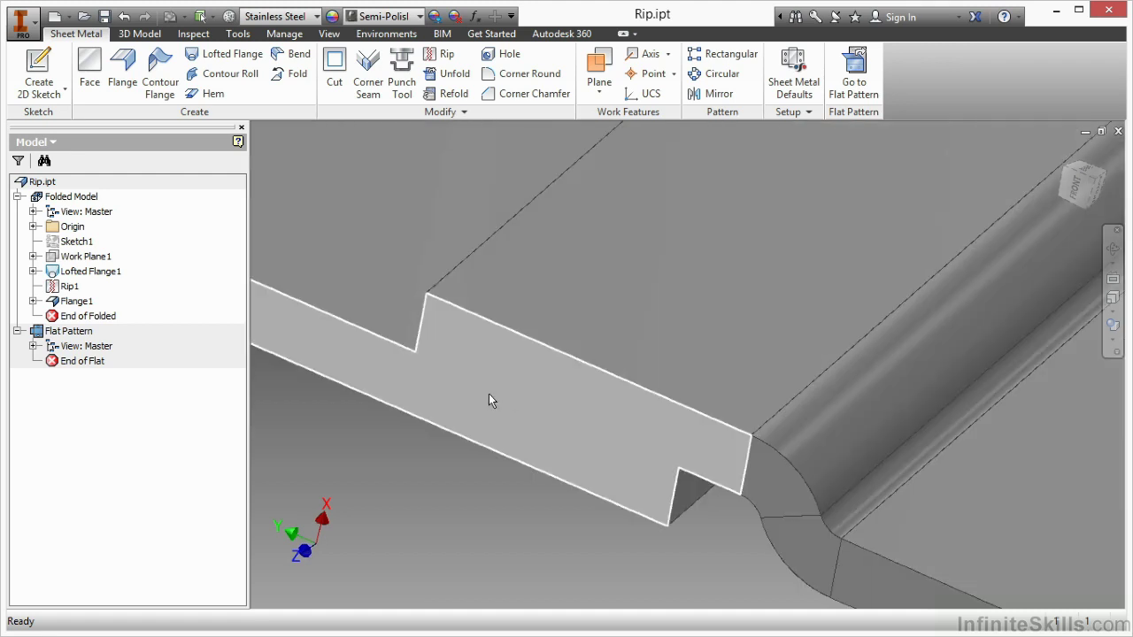
pyautogui.scroll(5, 496, 399)
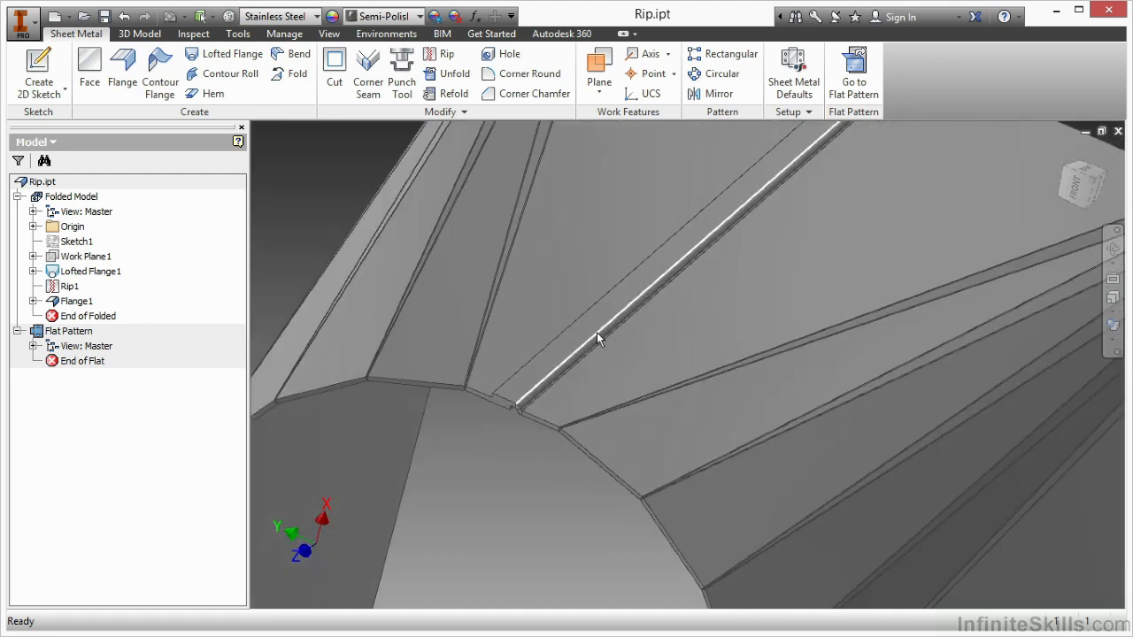
pyautogui.click(870, 84)
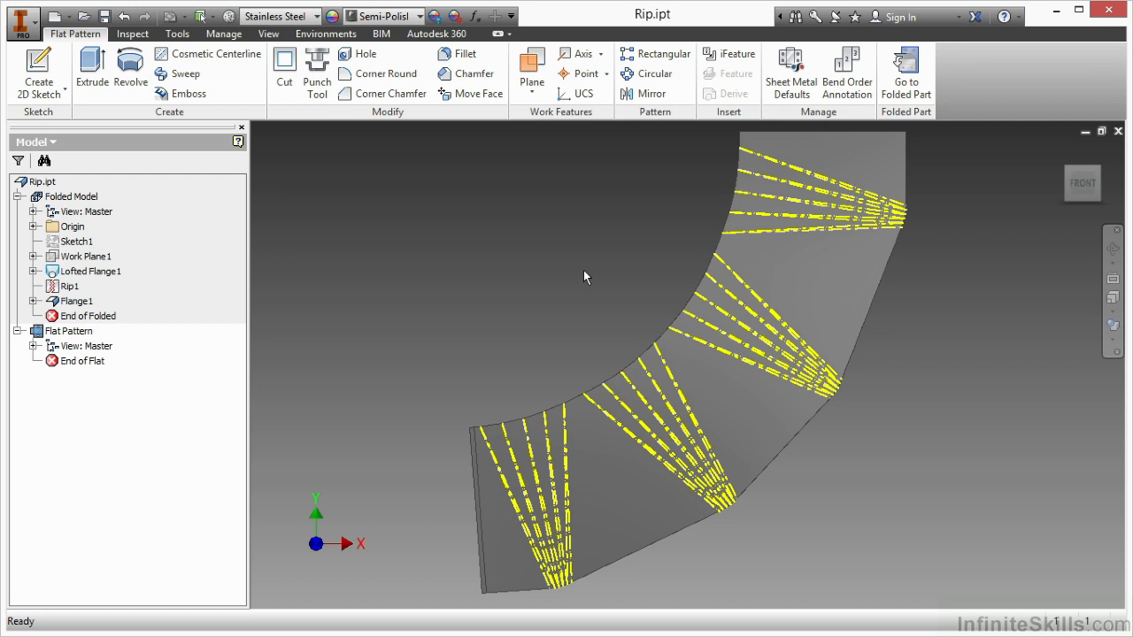
pyautogui.click(905, 75)
pyautogui.scroll(2, 428, 391)
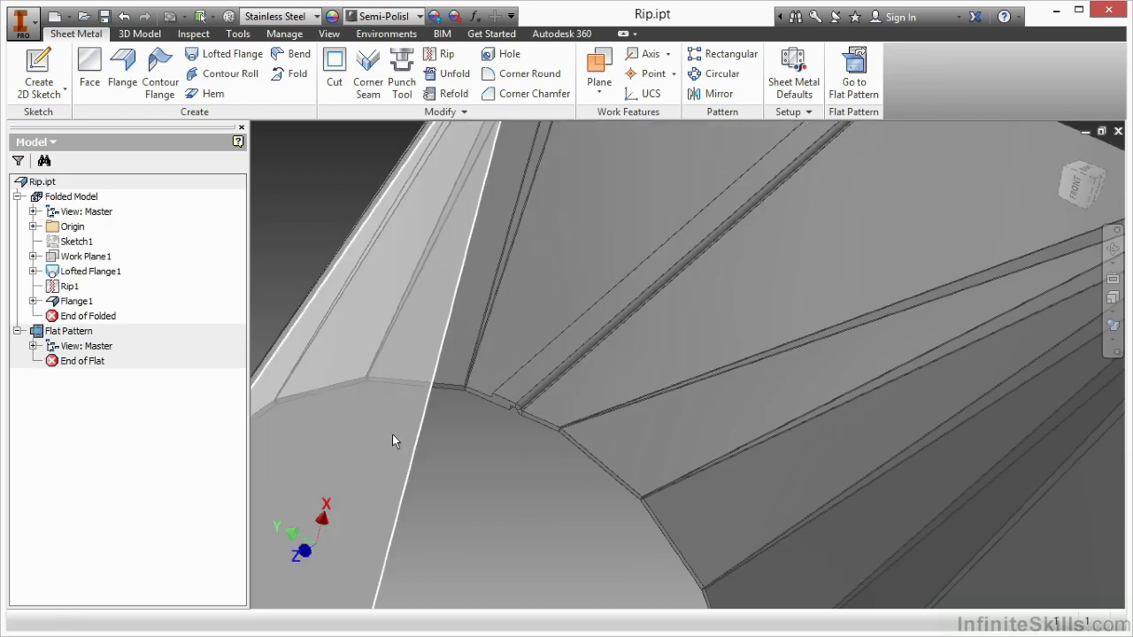
pyautogui.scroll(2, 392, 435)
pyautogui.scroll(2, 549, 447)
pyautogui.keyDown('shift'); pyautogui.moveTo(549, 447); pyautogui.dragTo(694, 383, button='middle'); pyautogui.keyUp('shift')
pyautogui.keyDown('shift'); pyautogui.moveTo(692, 341); pyautogui.dragTo(584, 434, button='middle'); pyautogui.keyUp('shift')
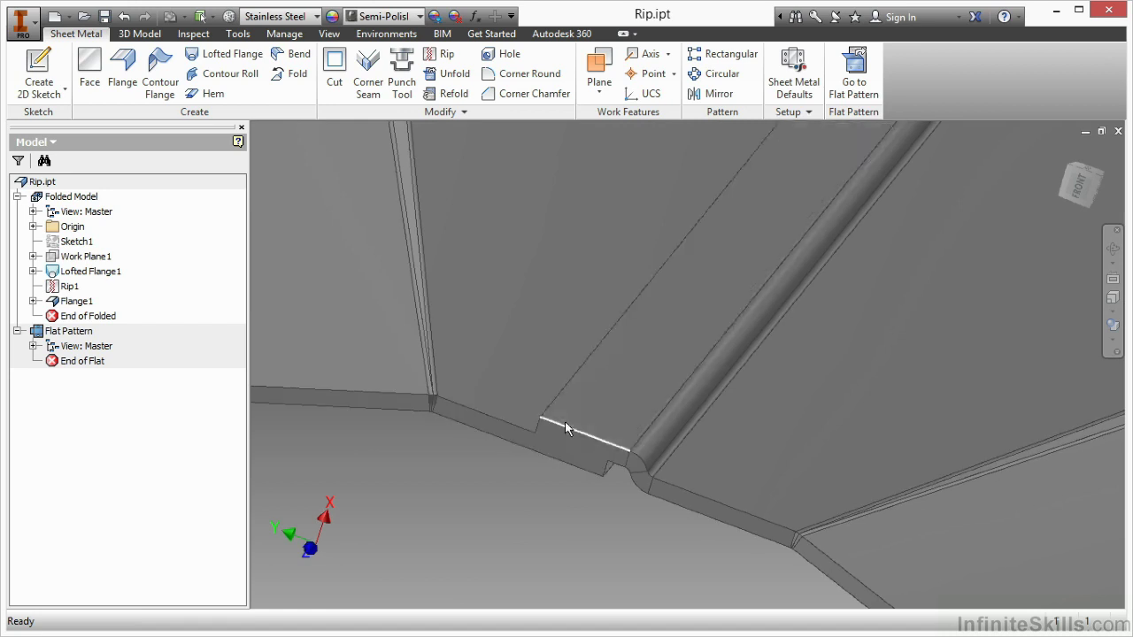
pyautogui.scroll(-4, 570, 450)
pyautogui.keyDown('shift'); pyautogui.moveTo(571, 496); pyautogui.dragTo(436, 286, button='middle'); pyautogui.keyUp('shift')
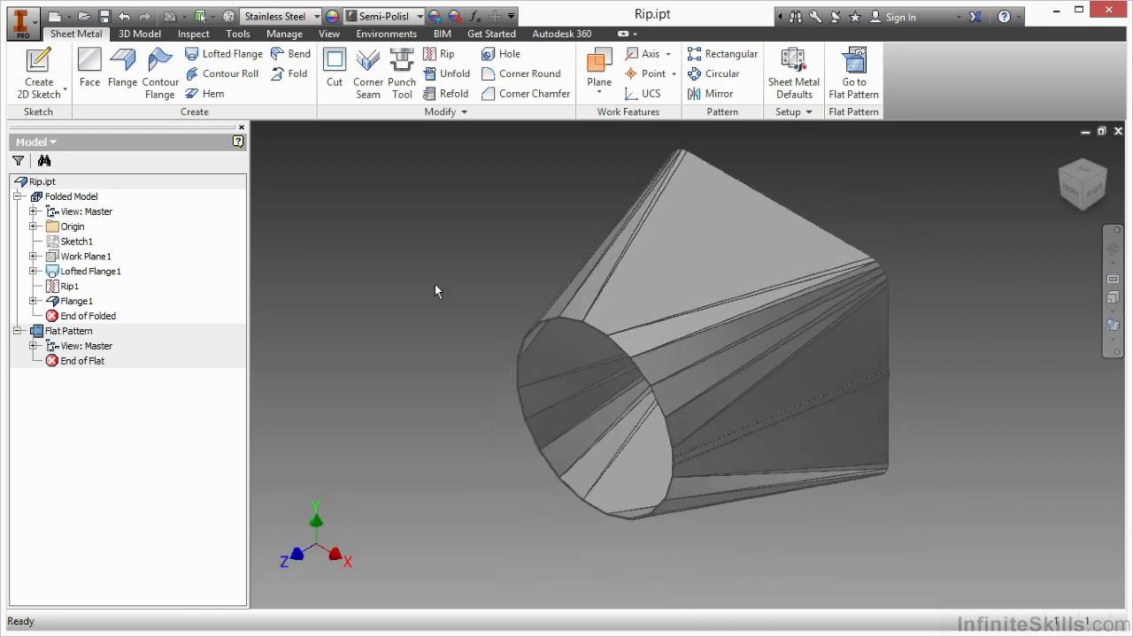